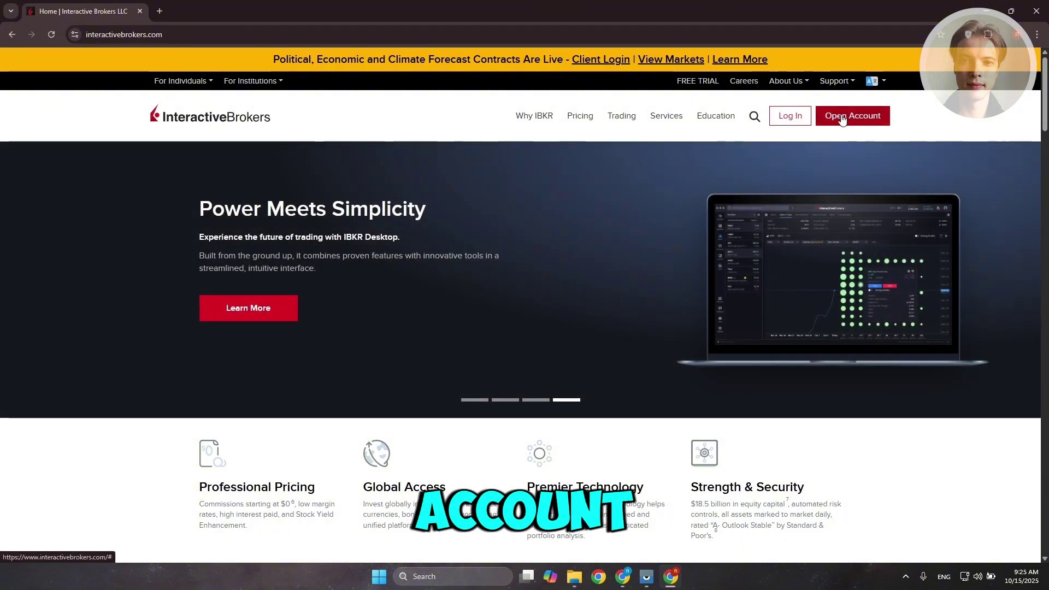
Choose Start Application from the Open Account menu to reach the username and password form.
click(841, 119)
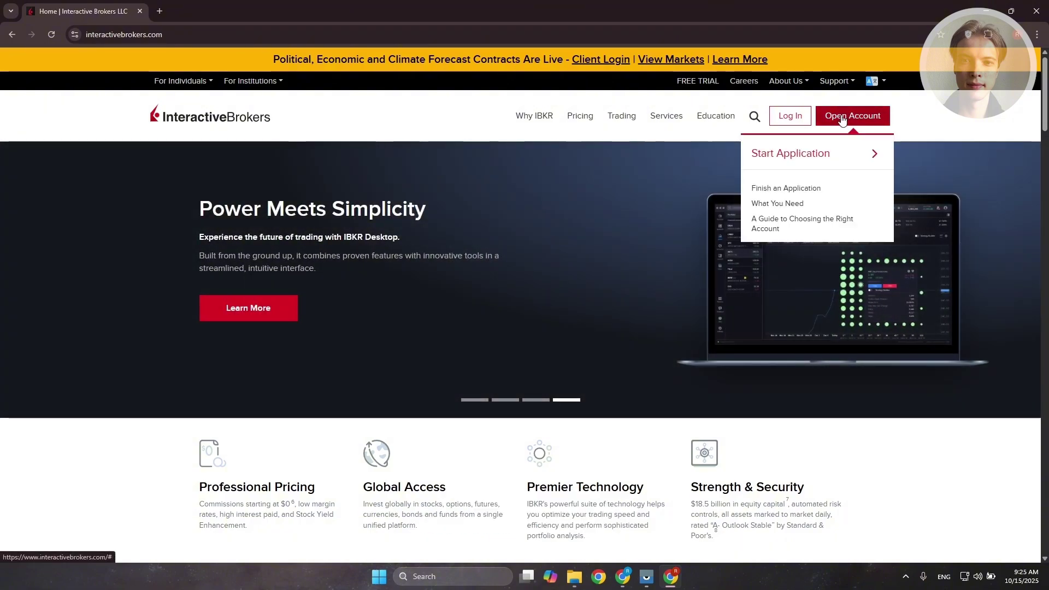
click(820, 156)
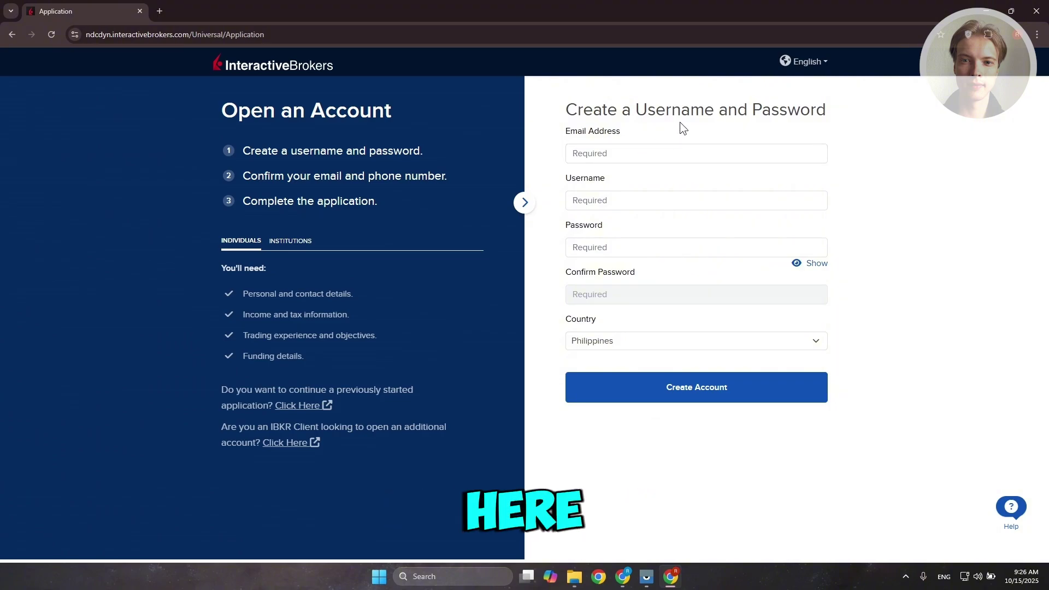
Fill in the email address, username and password fields on the sign-up form.
click(609, 153)
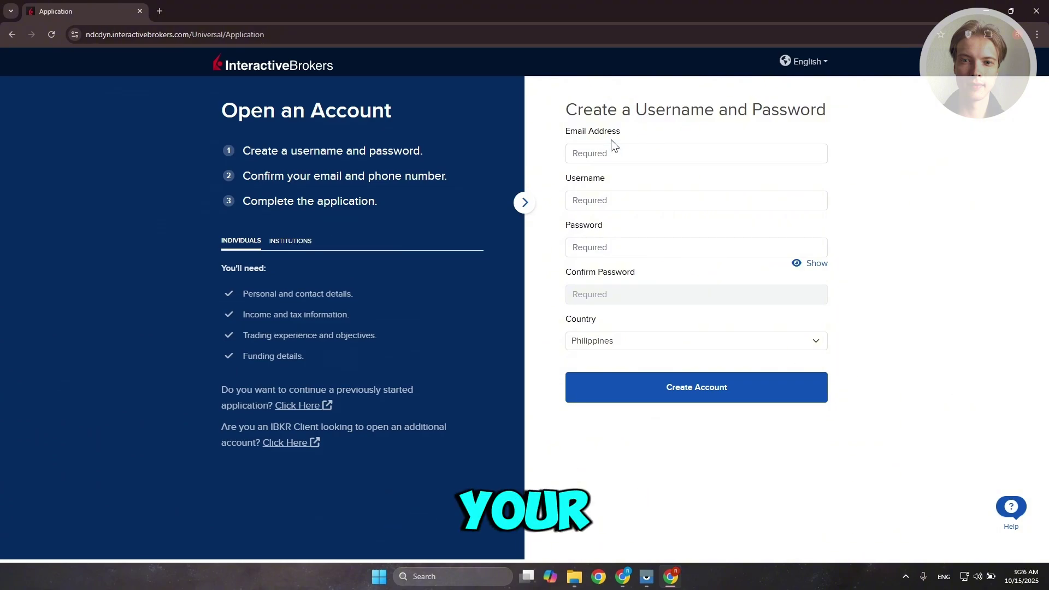
click(623, 200)
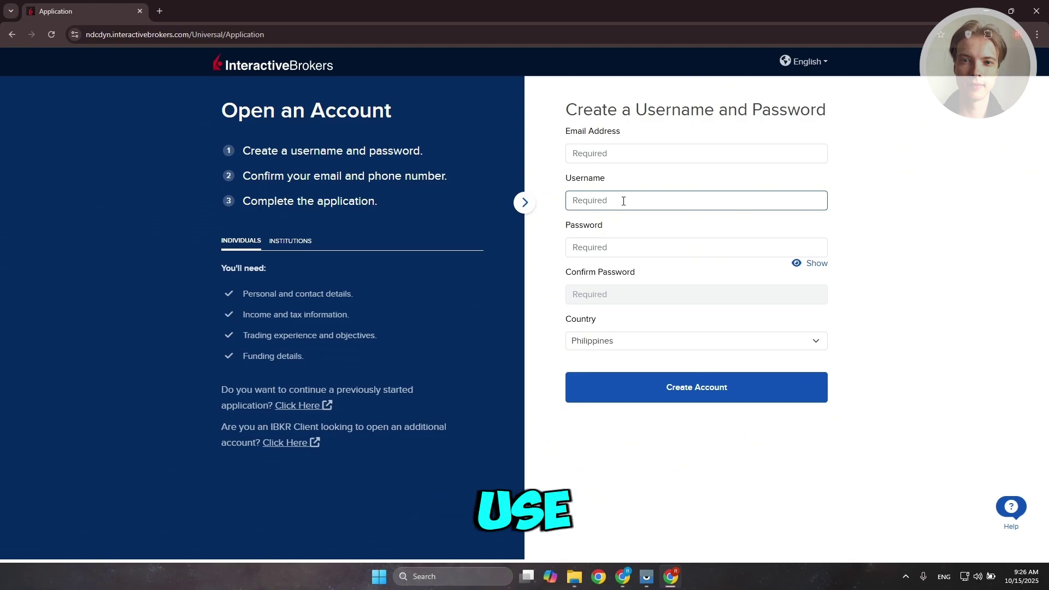
click(623, 246)
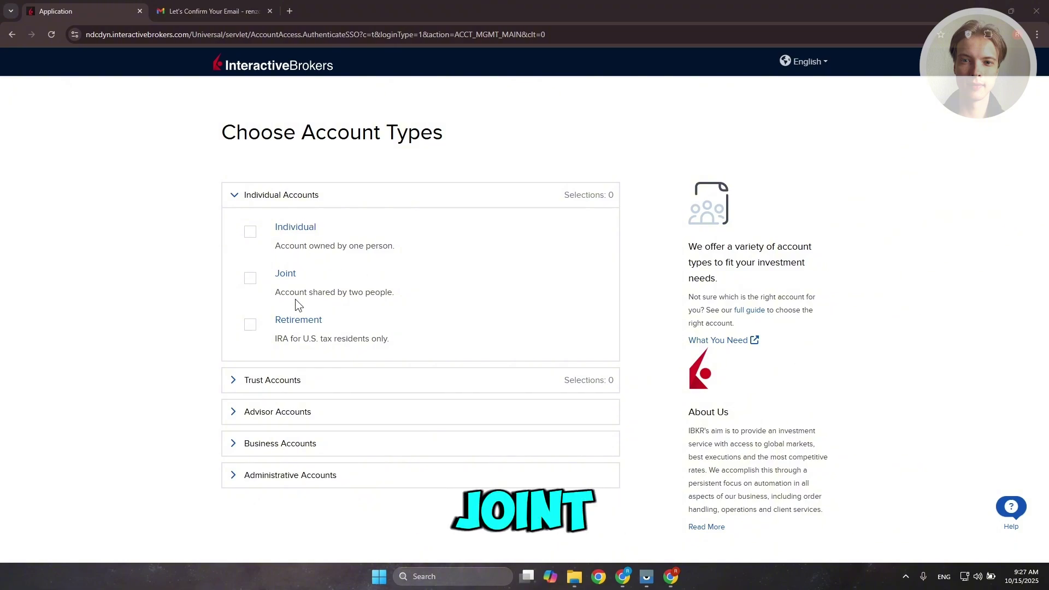
Select the Individual account type, review the Trust and Individual sections, and start the application.
click(251, 236)
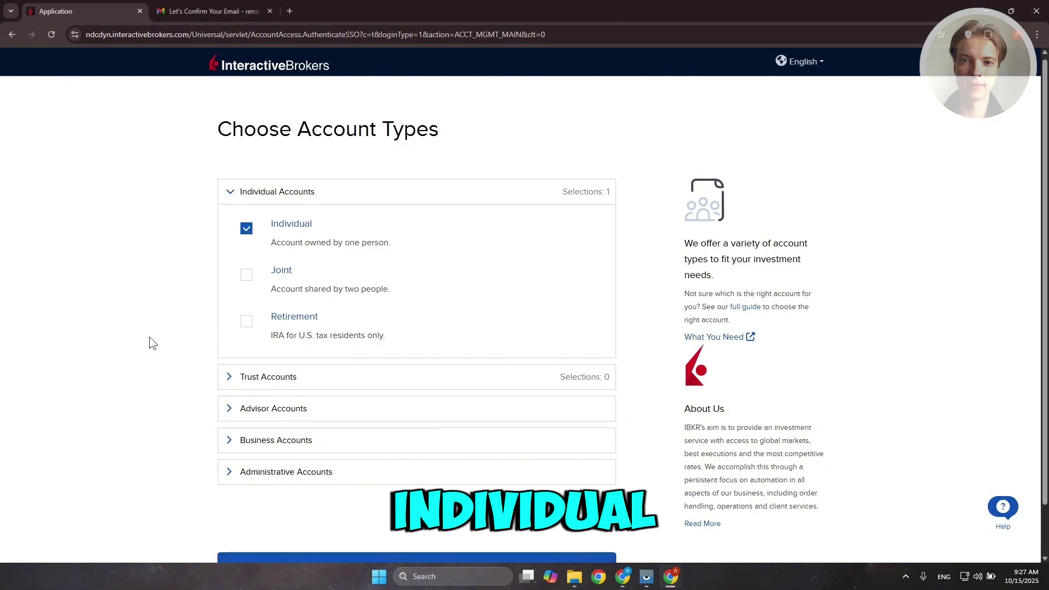
scroll(153, 337, down, 1)
click(233, 320)
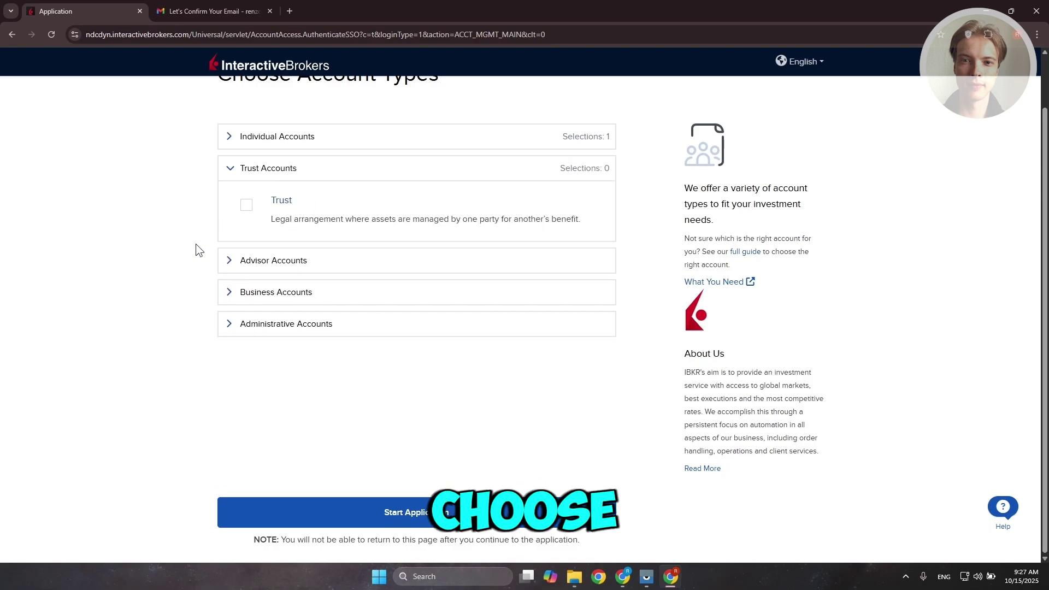
click(230, 168)
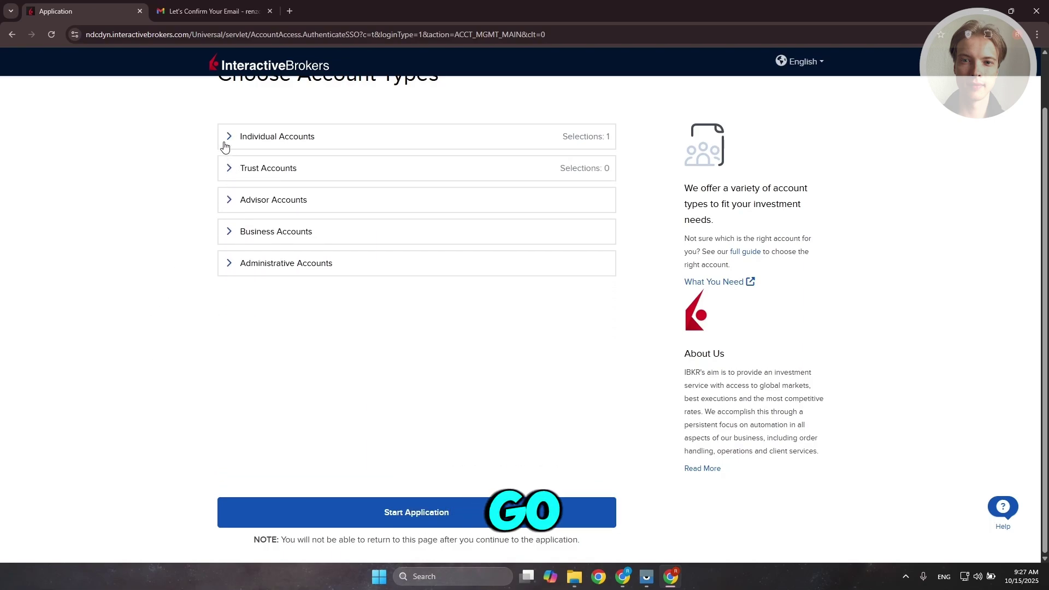
click(230, 137)
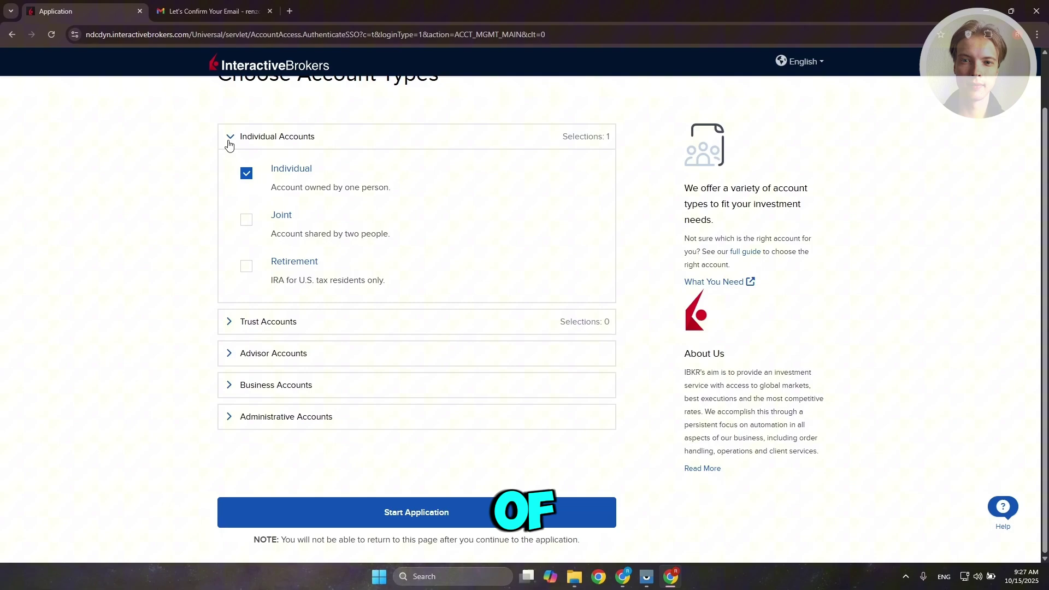
click(228, 139)
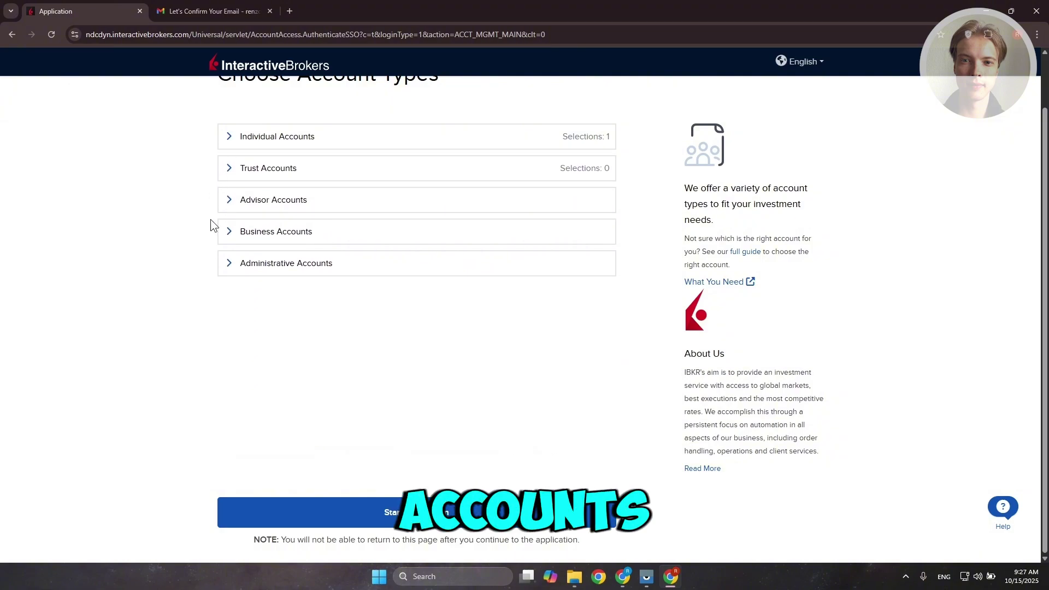
scroll(344, 295, up, 2)
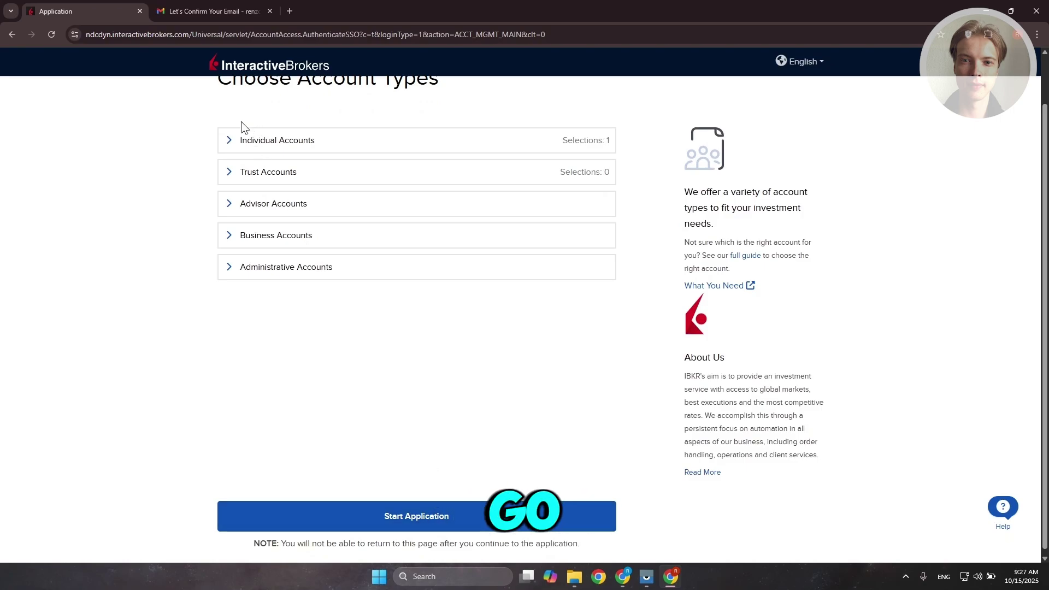
click(241, 139)
click(410, 516)
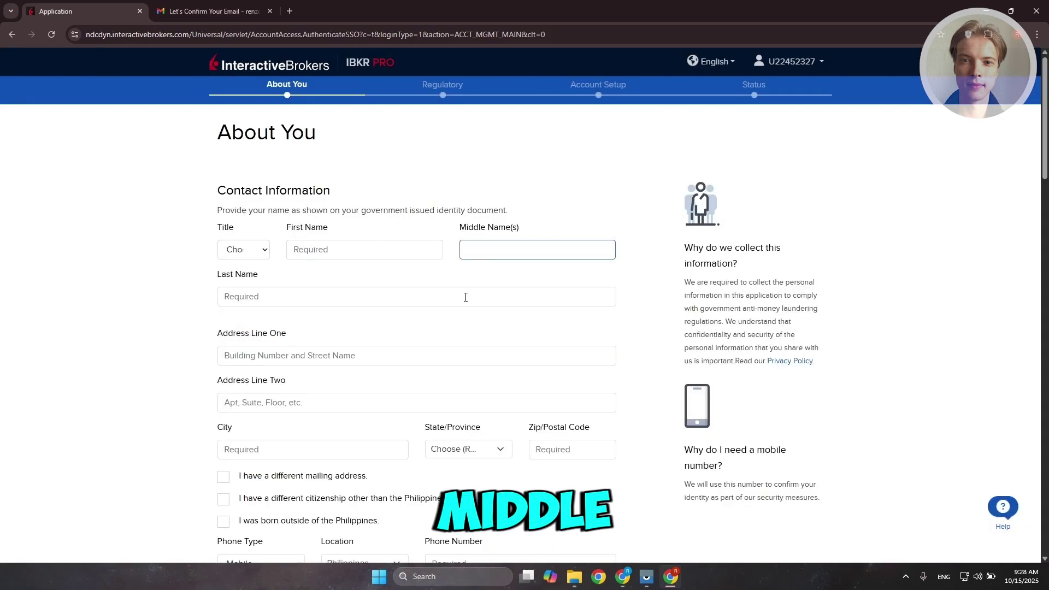
scroll(468, 295, down, 2)
scroll(346, 295, down, 2)
scroll(347, 296, down, 2)
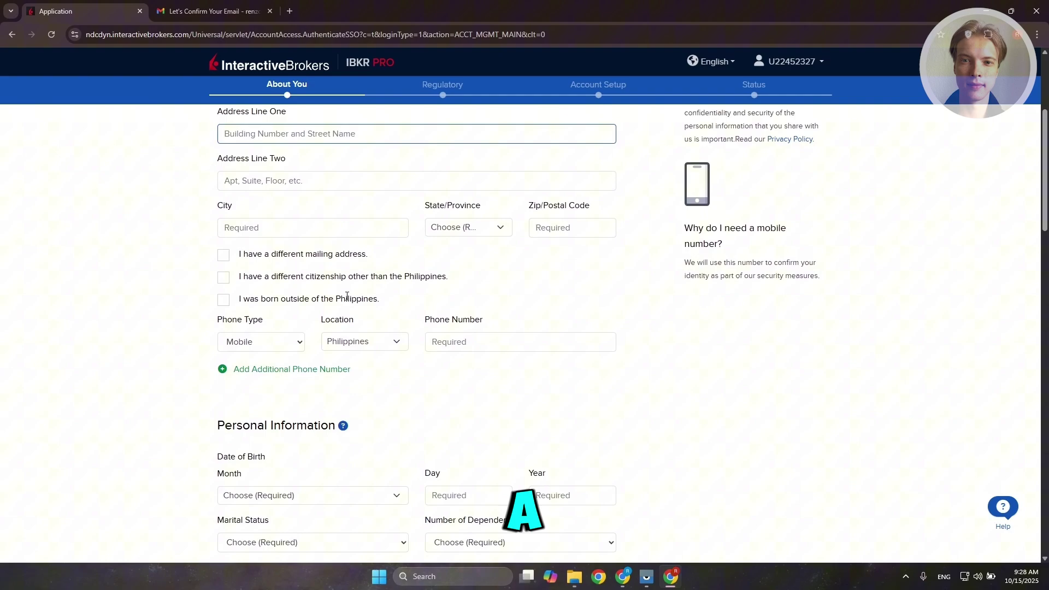
scroll(347, 295, down, 2)
scroll(347, 296, down, 1)
scroll(340, 293, down, 2)
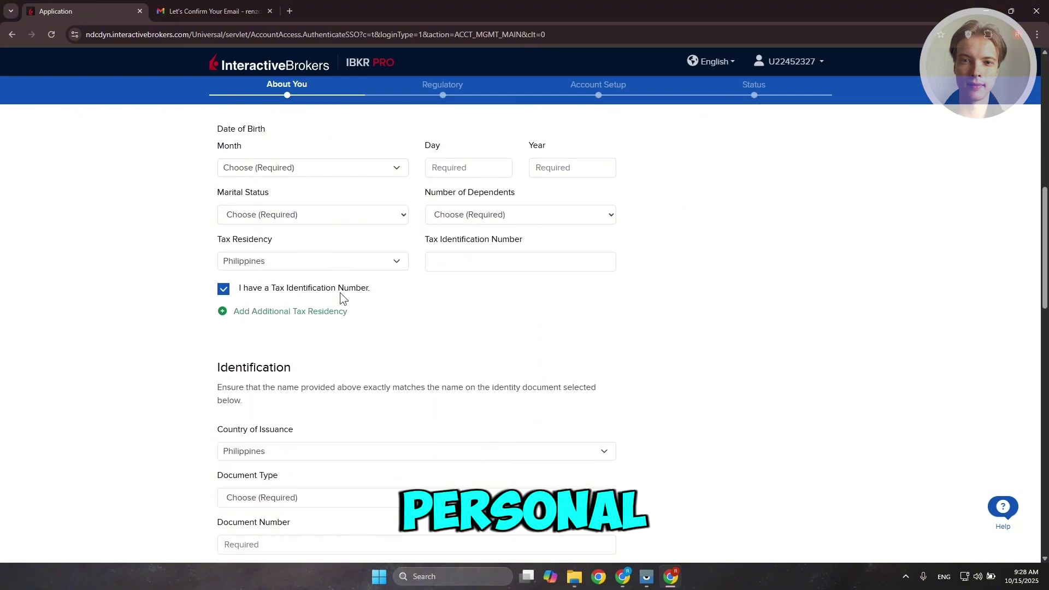
scroll(340, 293, down, 1)
scroll(340, 293, down, 3)
click(356, 279)
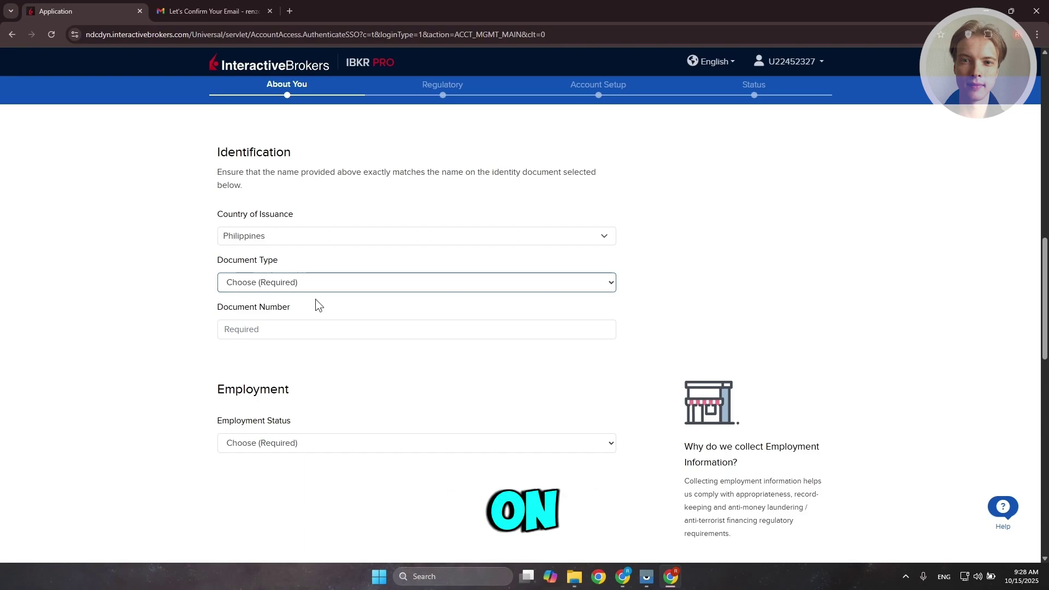
scroll(325, 323, down, 3)
click(331, 226)
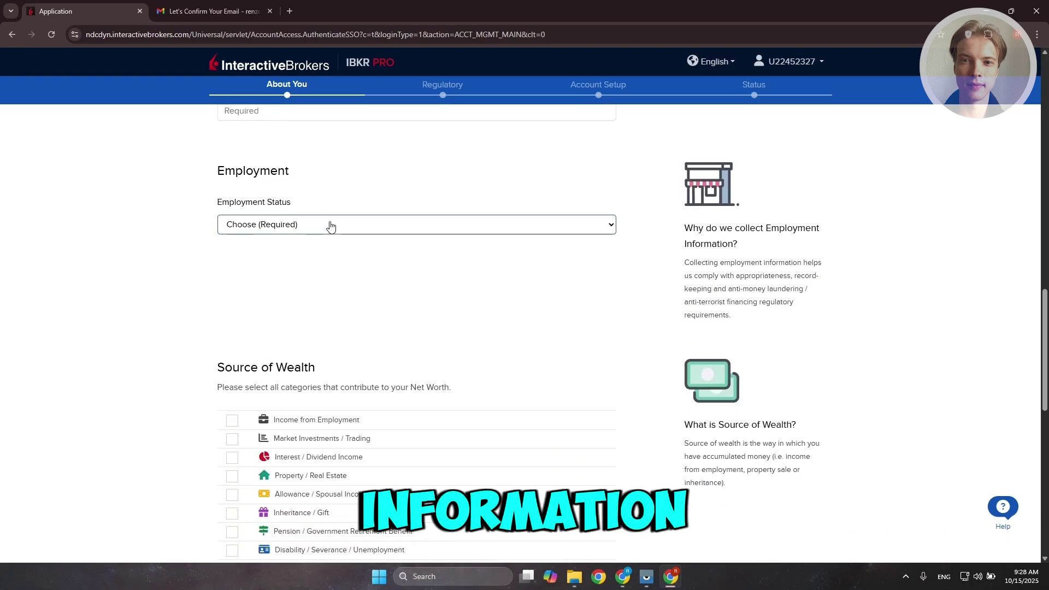
scroll(338, 234, down, 1)
scroll(337, 229, down, 3)
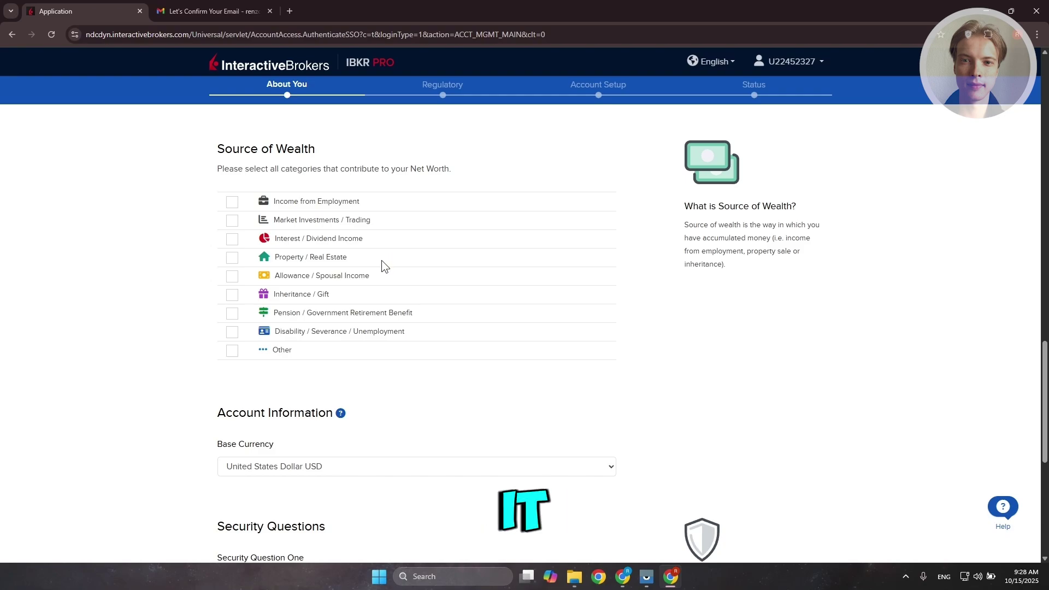
scroll(382, 260, down, 3)
scroll(383, 331, down, 3)
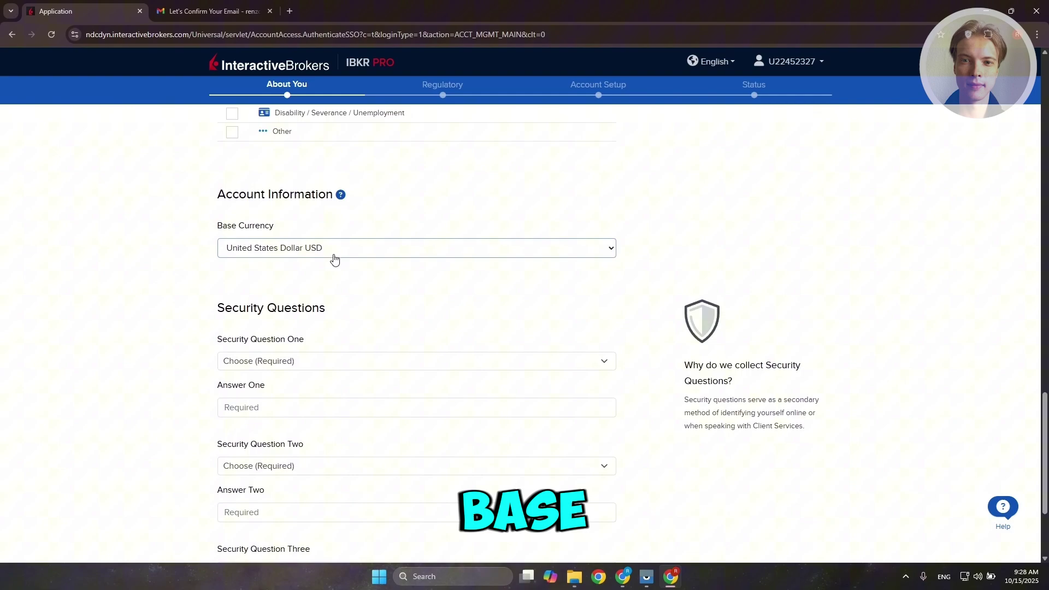
scroll(342, 267, down, 2)
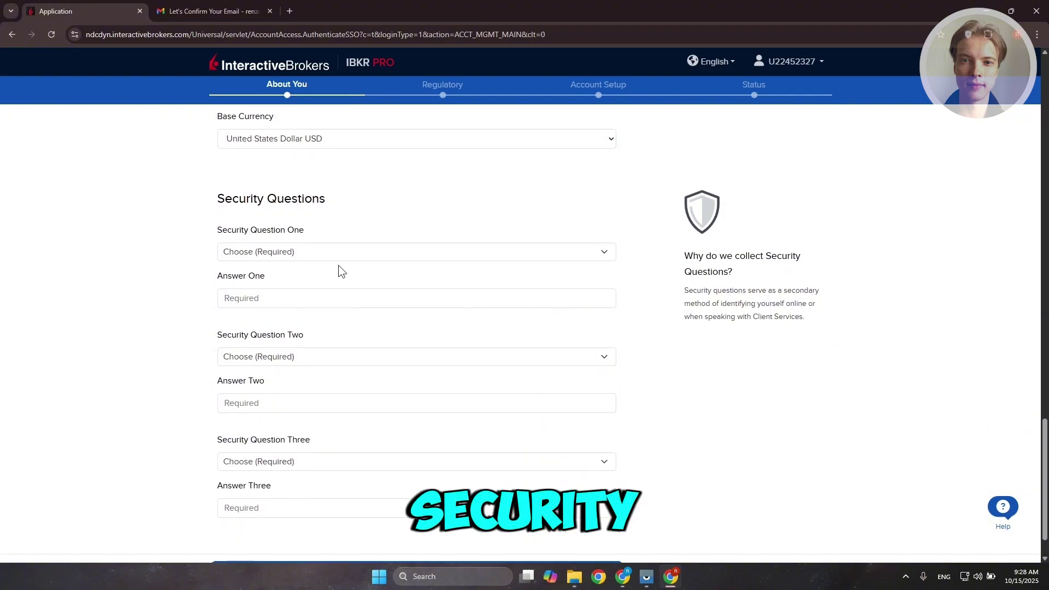
scroll(338, 265, down, 1)
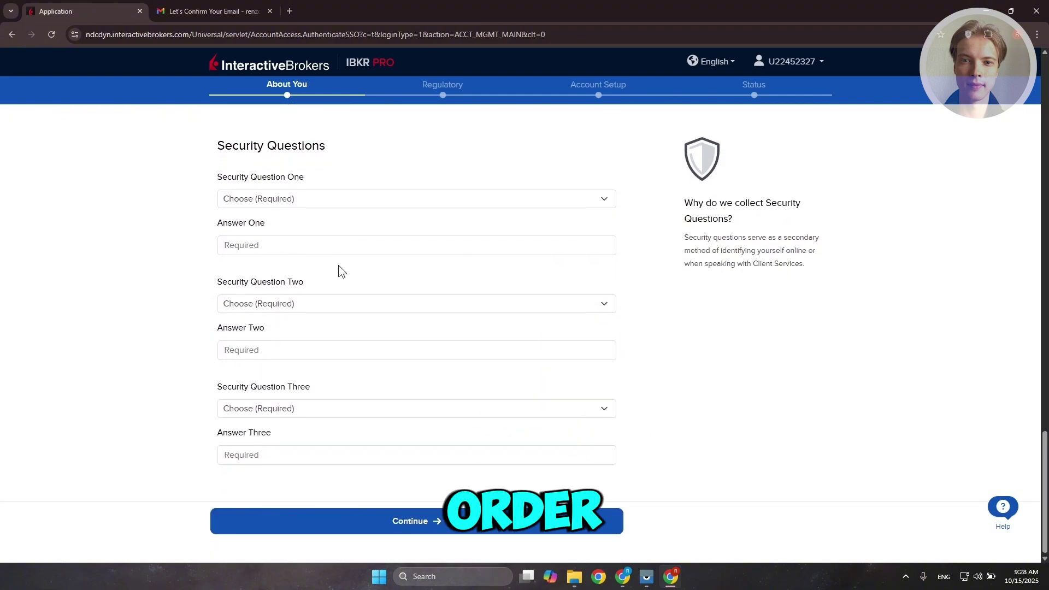